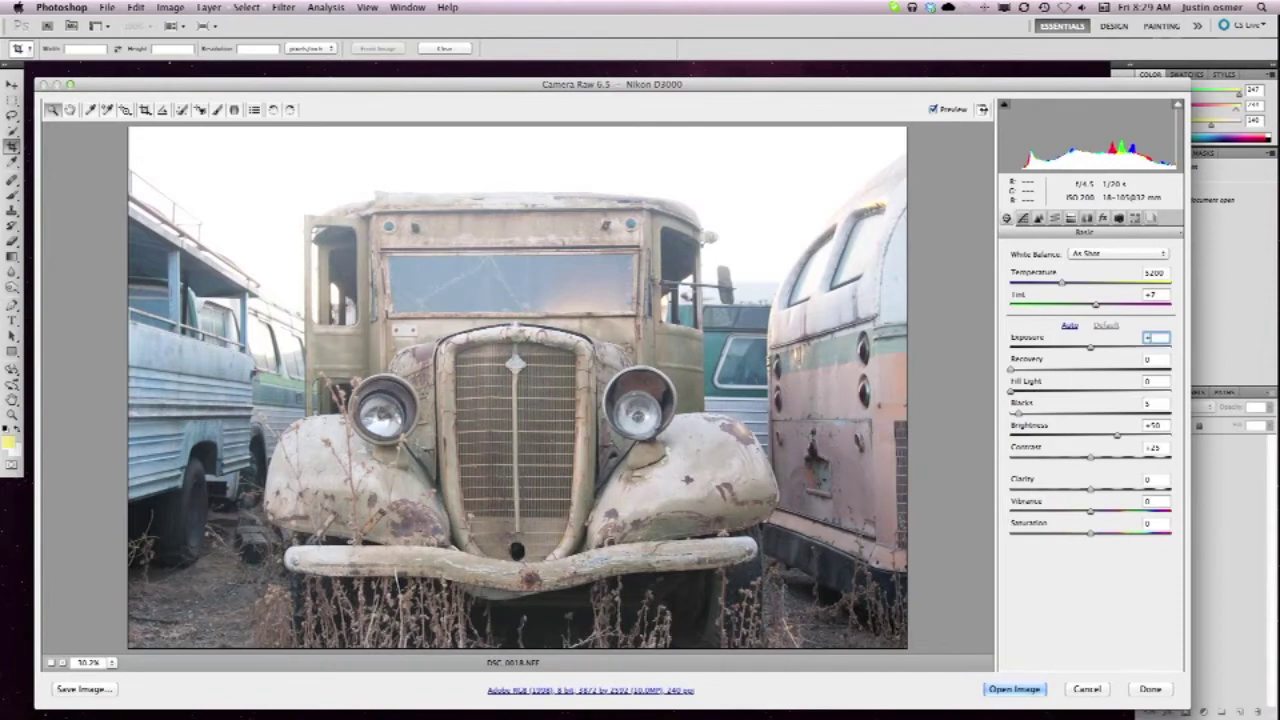
Save bracketed copies of the raw photo, setting the exposure to +2.00 and naming that copy +2, and finish the raw edit.
left_click(83, 689)
left_click(836, 169)
double_click(1150, 337)
type("2")
key("Tab")
key("super+s")
type("+2")
left_click(852, 170)
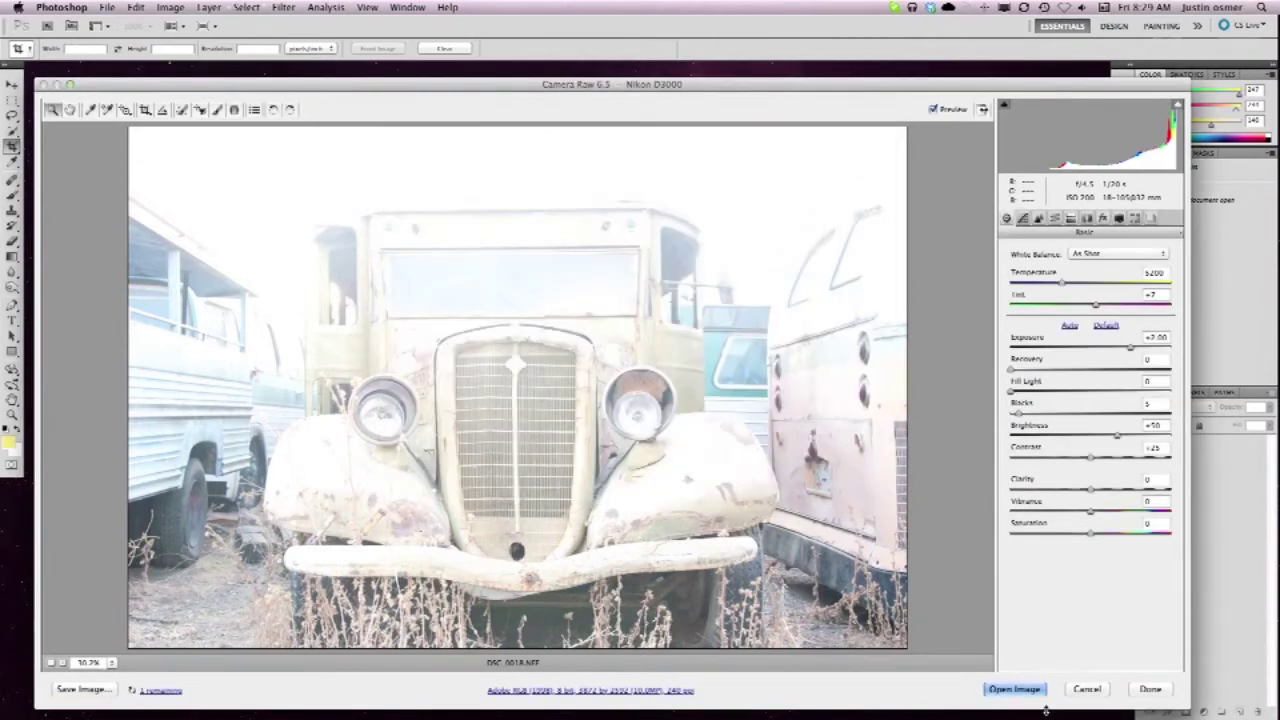
left_click(1150, 690)
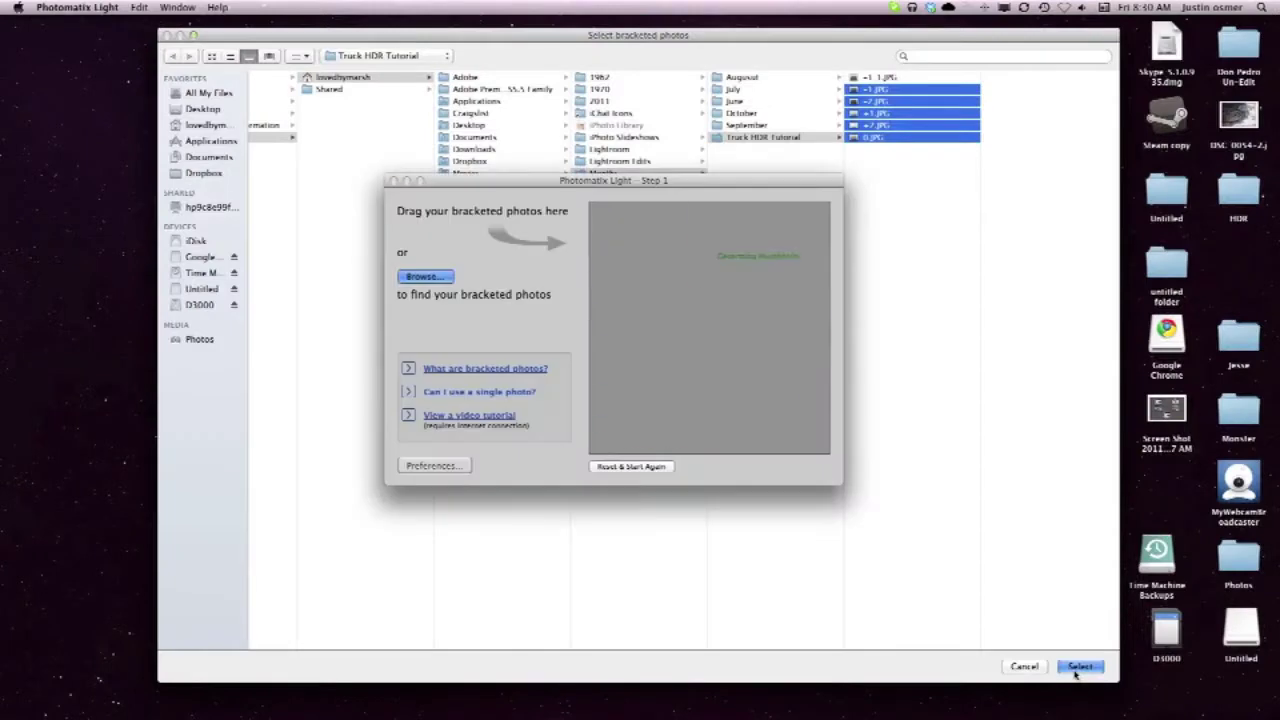
In Photomatix Light, load the five selected bracketed truck photos and continue to the tone mapping settings.
left_click(1080, 664)
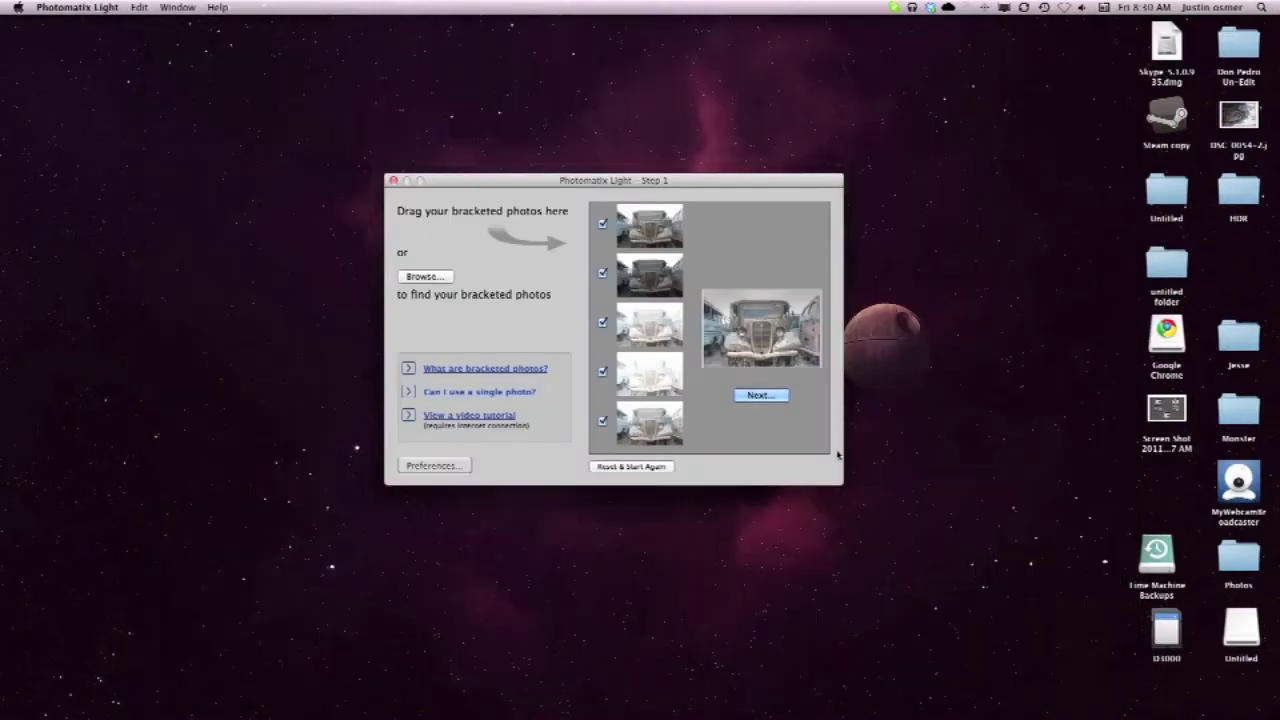
left_click(772, 399)
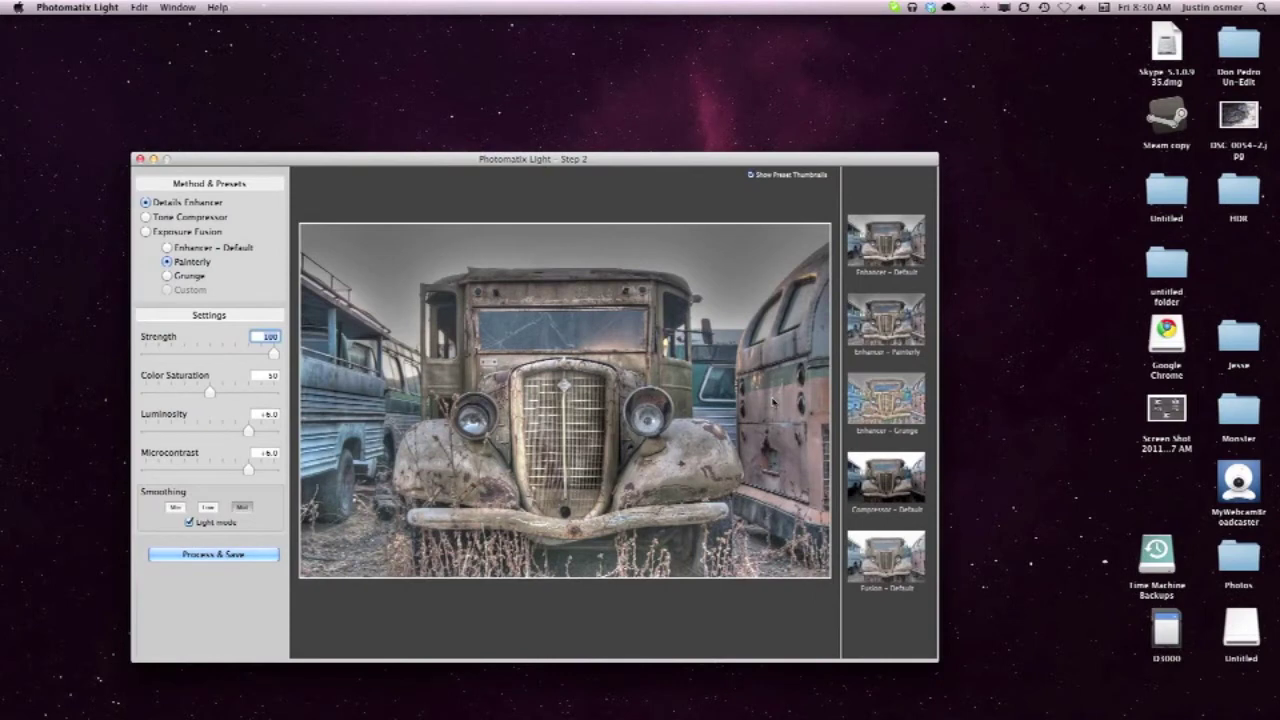
left_click_drag(609, 165, 672, 134)
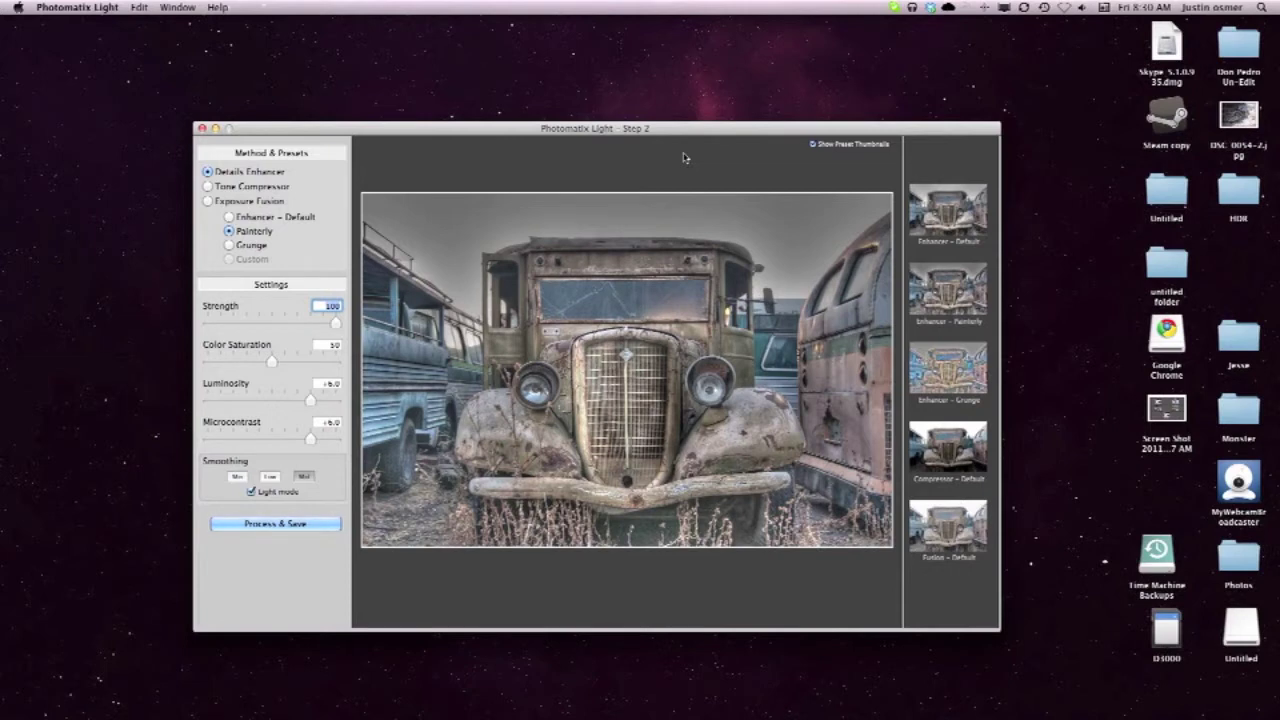
Set the tone mapping luminosity to +2.4 and the color saturation to 52.
left_click_drag(309, 398, 332, 362)
left_click(289, 362)
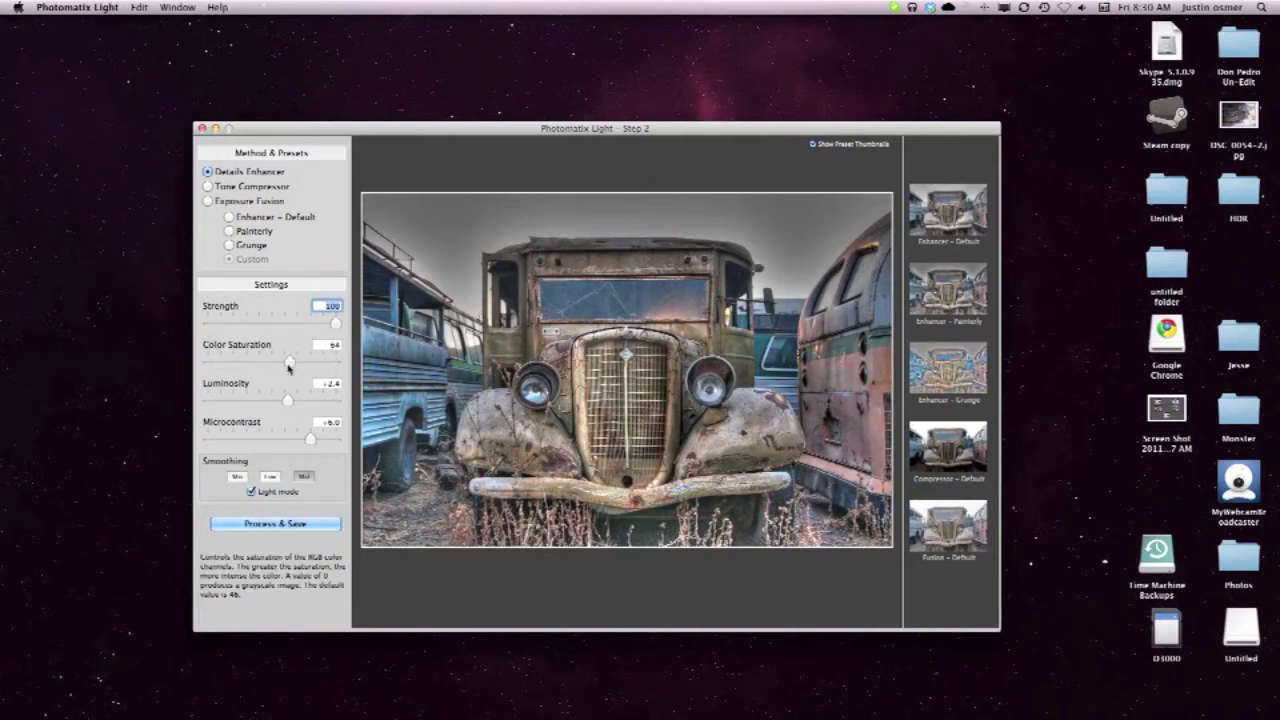
left_click_drag(291, 363, 309, 363)
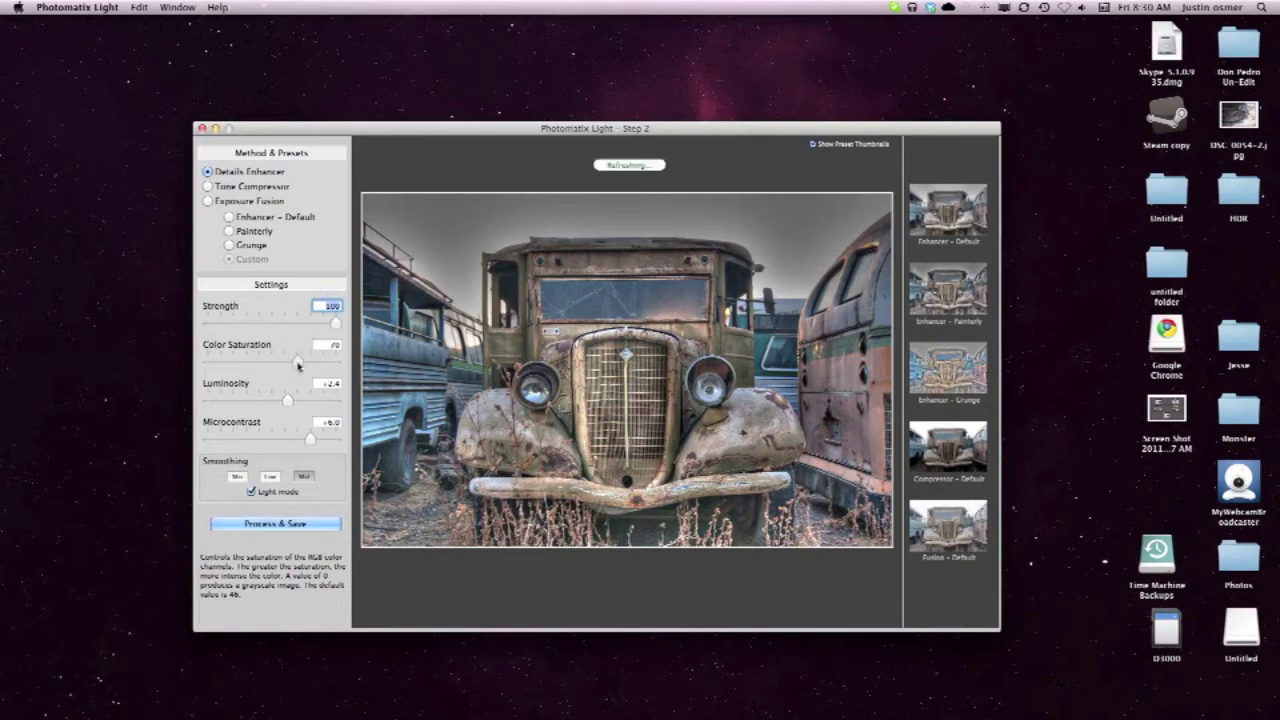
left_click(275, 366)
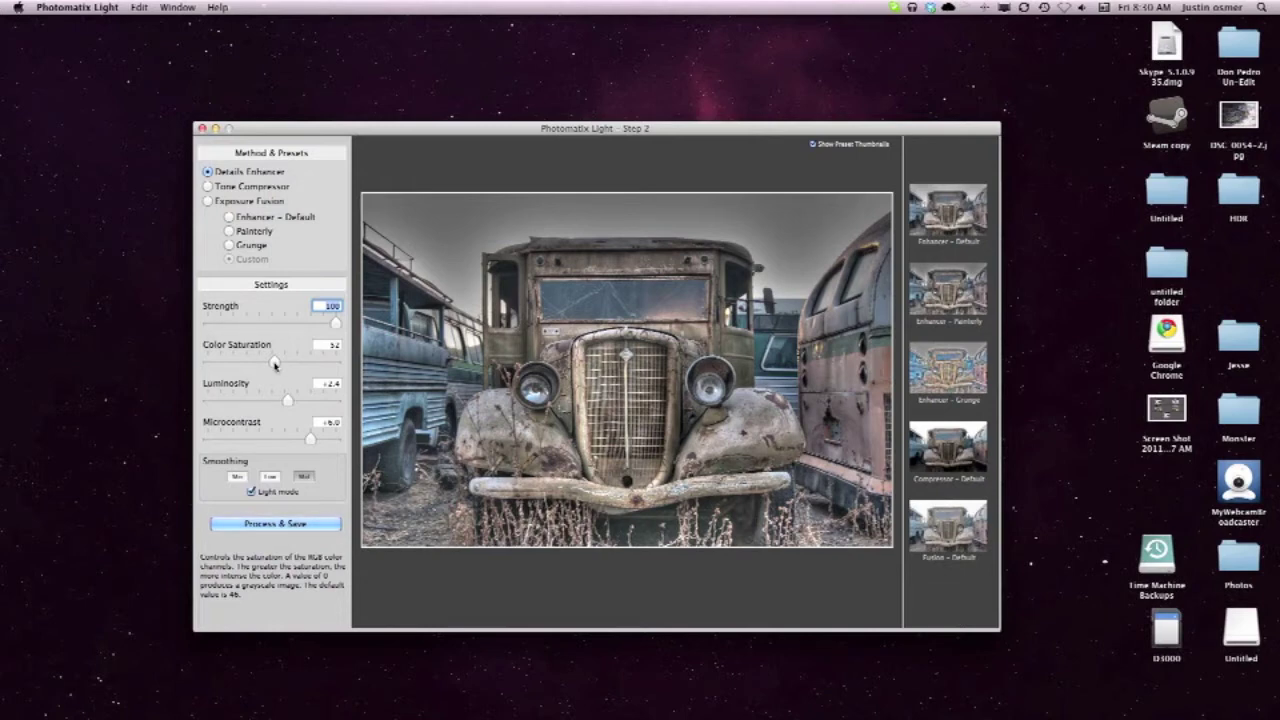
Try the Low and Min smoothing levels on the preview and return smoothing to Mid.
left_click(264, 478)
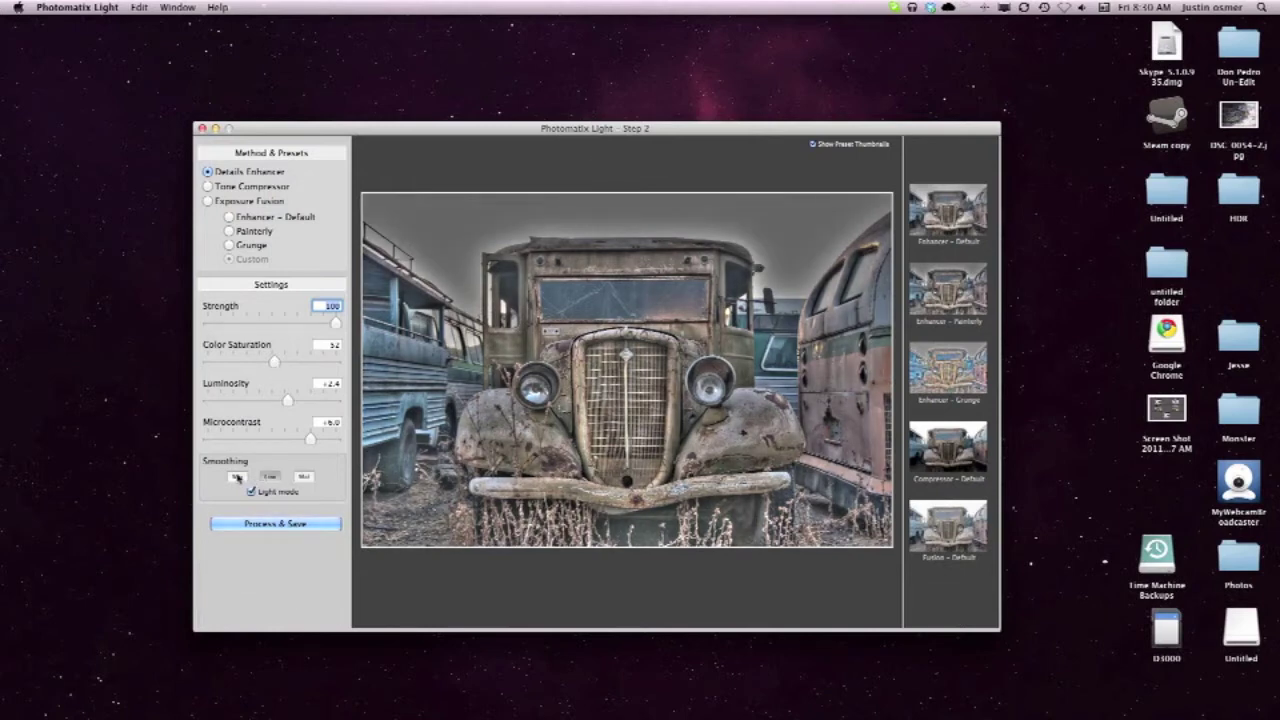
left_click(236, 476)
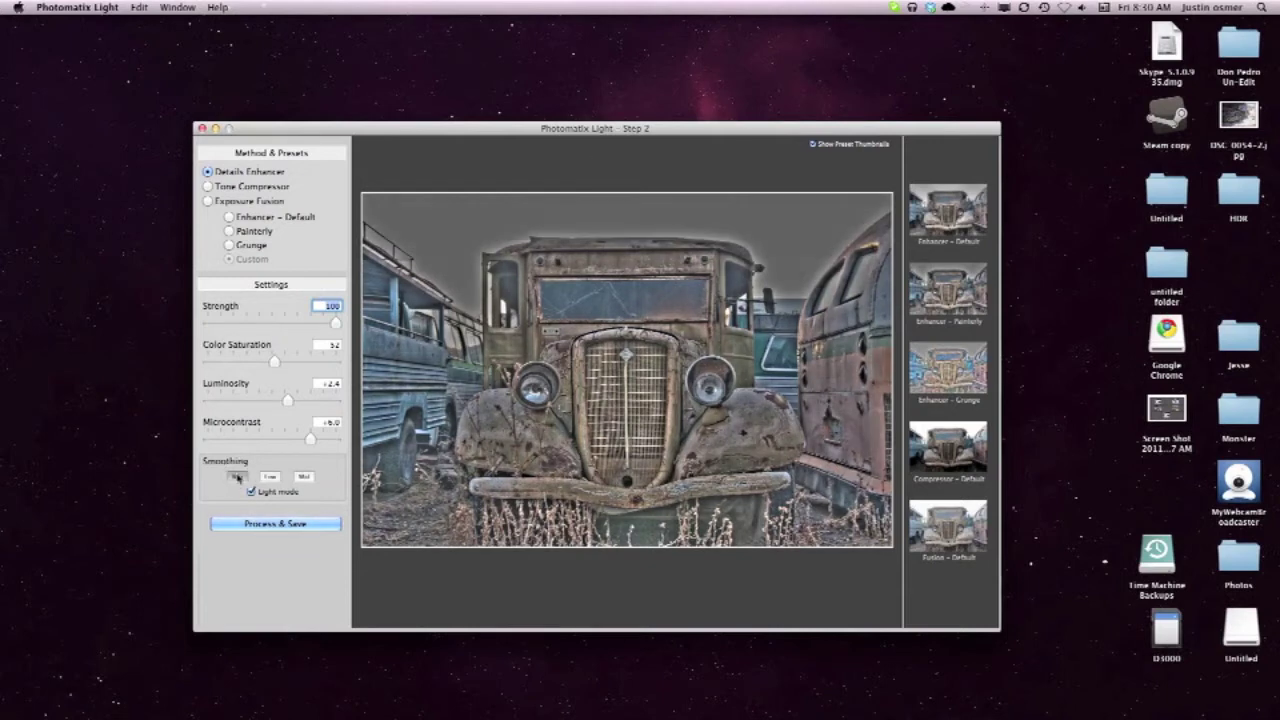
left_click(303, 477)
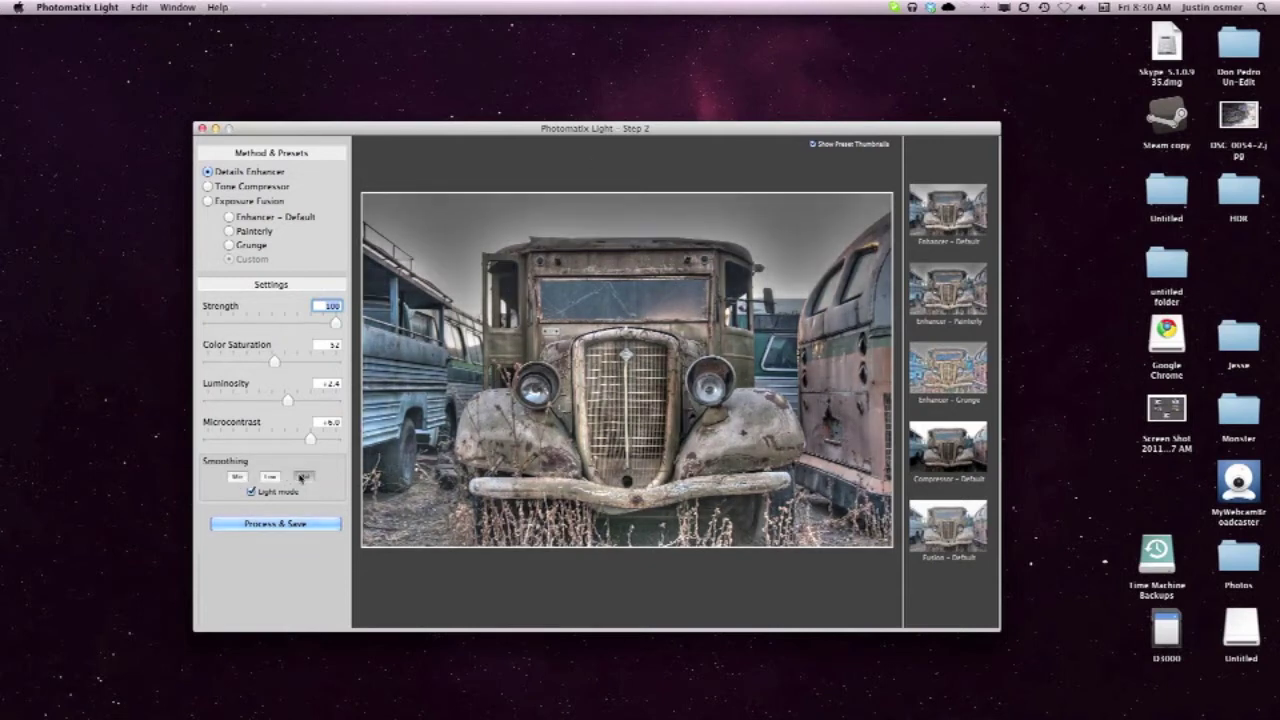
Process the tone-mapped image and save it as a JPEG named Truck in the Truck HDR Tutorial folder.
left_click(310, 527)
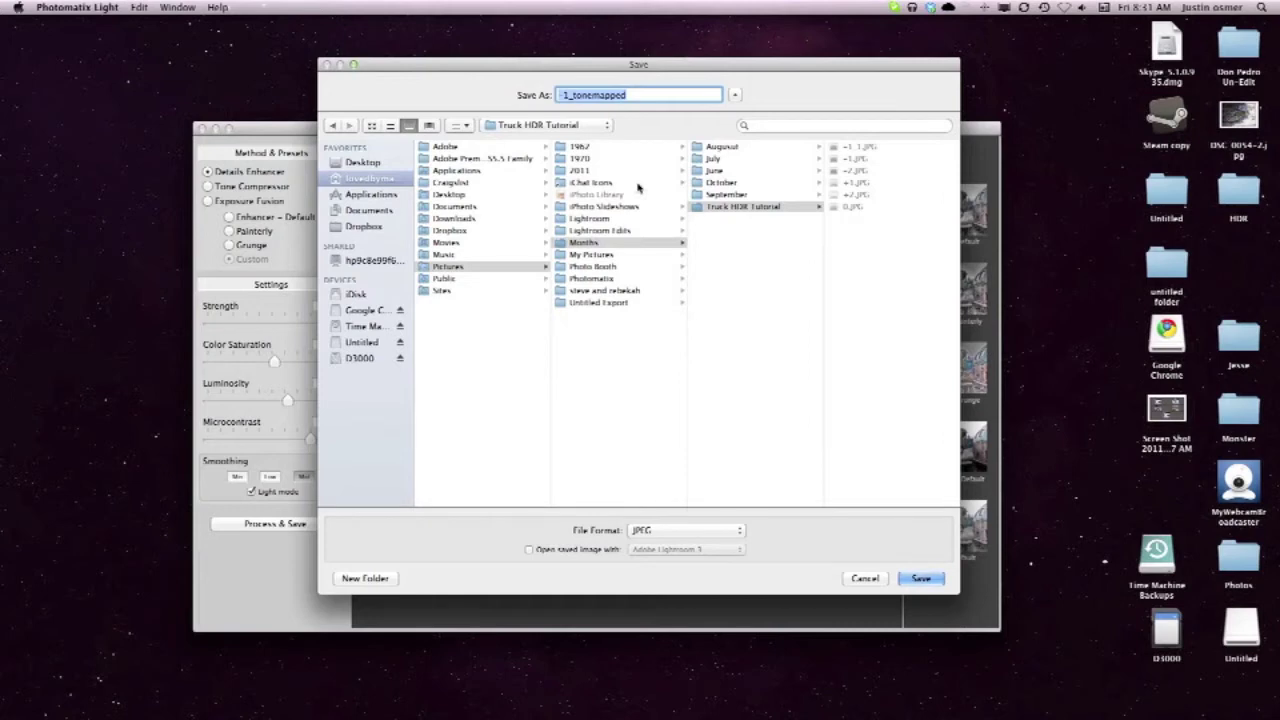
type("TRuck")
key("BackSpace")
key("BackSpace")
key("BackSpace")
key("BackSpace")
type("ruck")
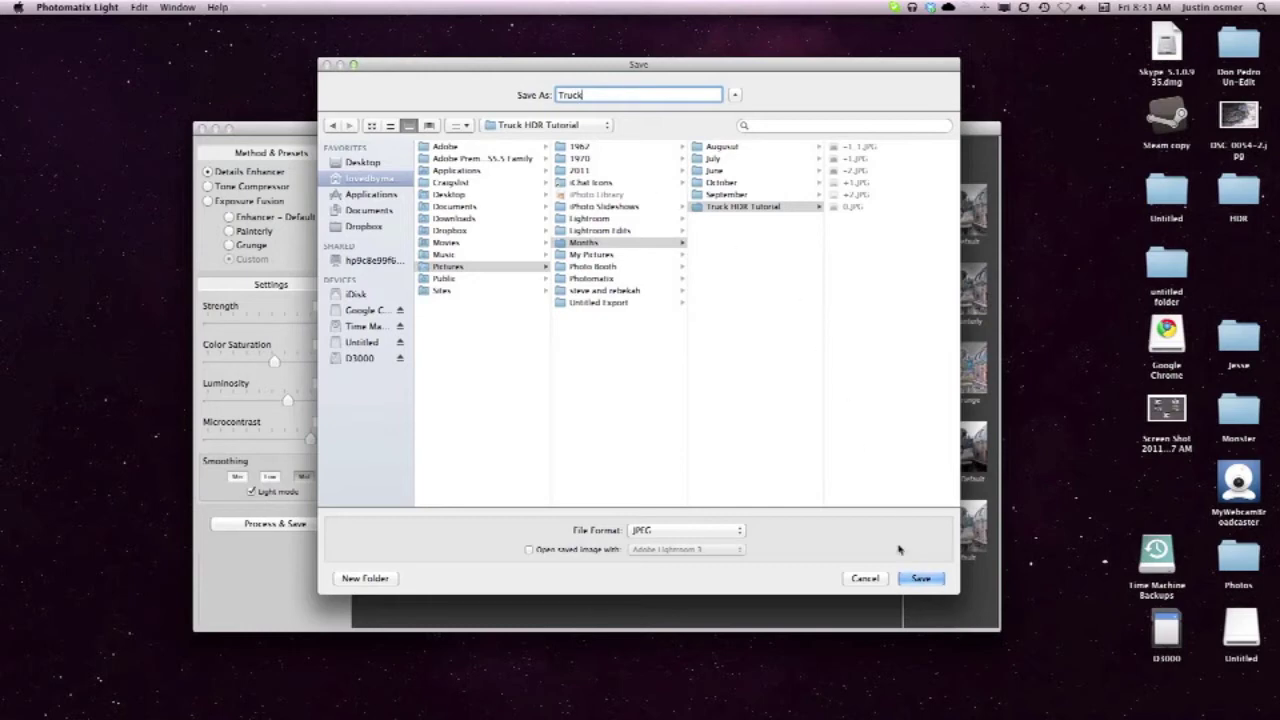
left_click(920, 578)
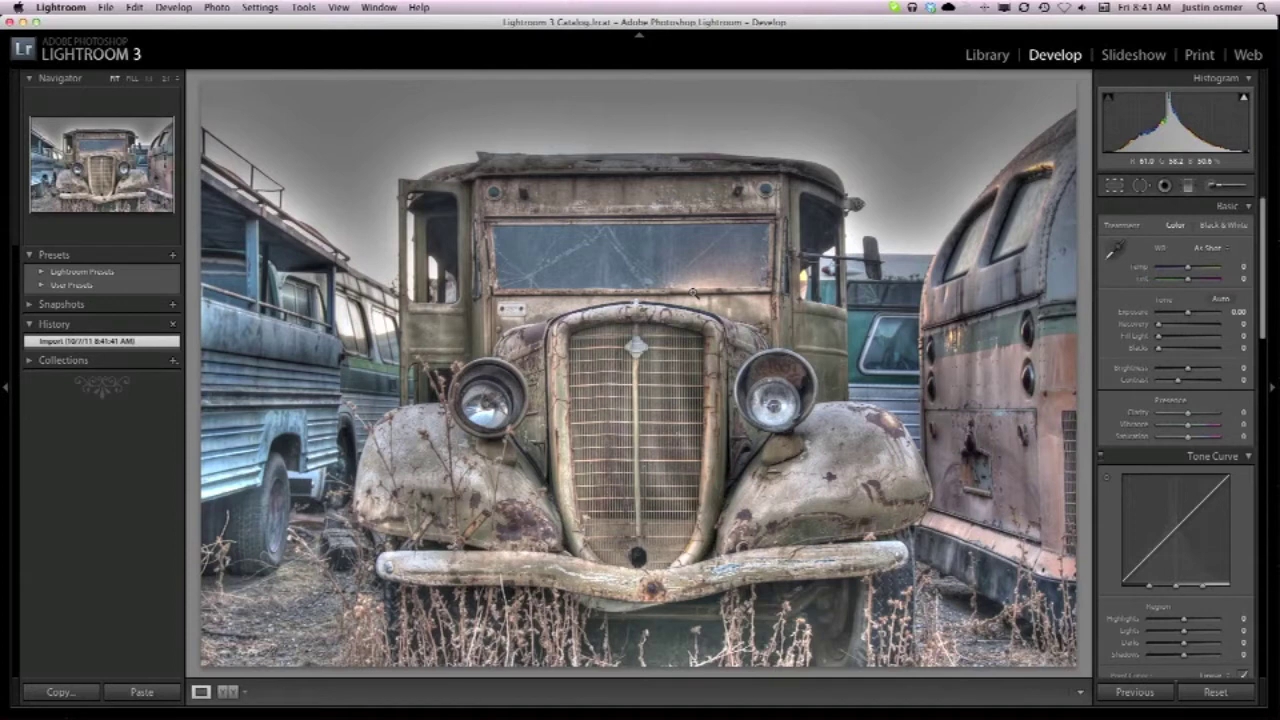
In Lightroom, crop both sides of the truck photo inward to frame the front truck more tightly, and apply the crop.
left_click(1115, 189)
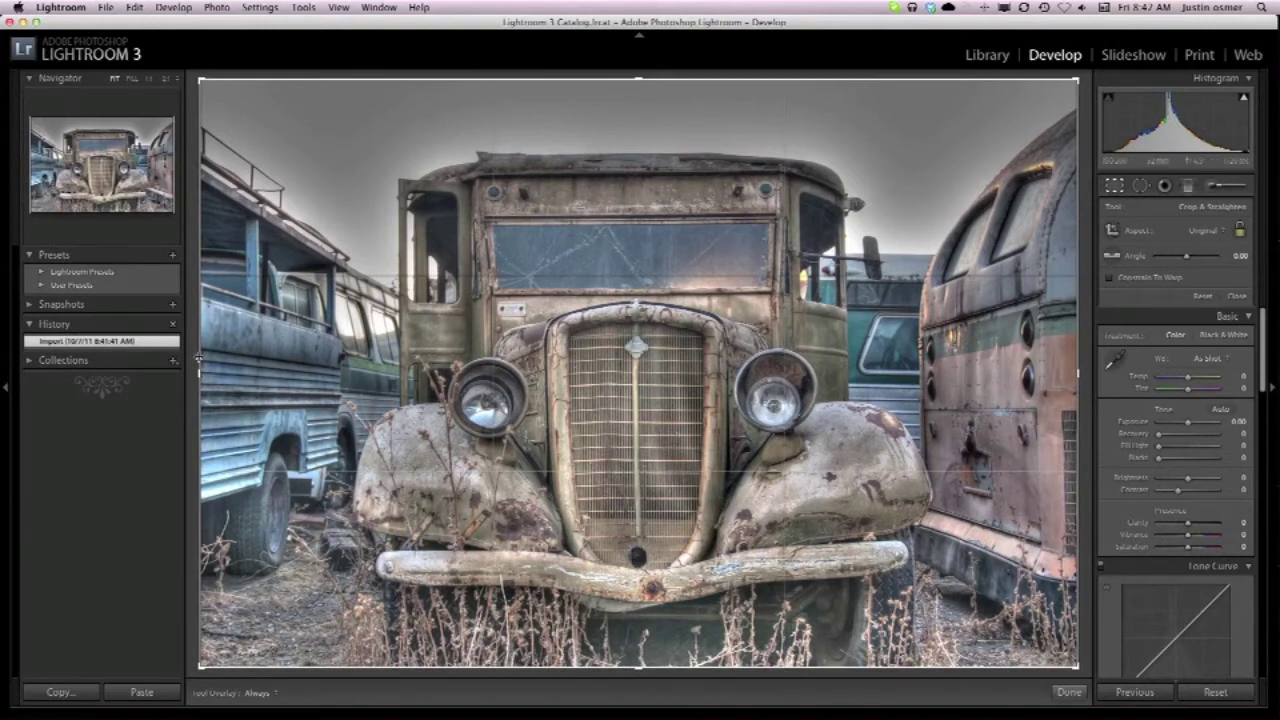
left_click_drag(196, 371, 257, 374)
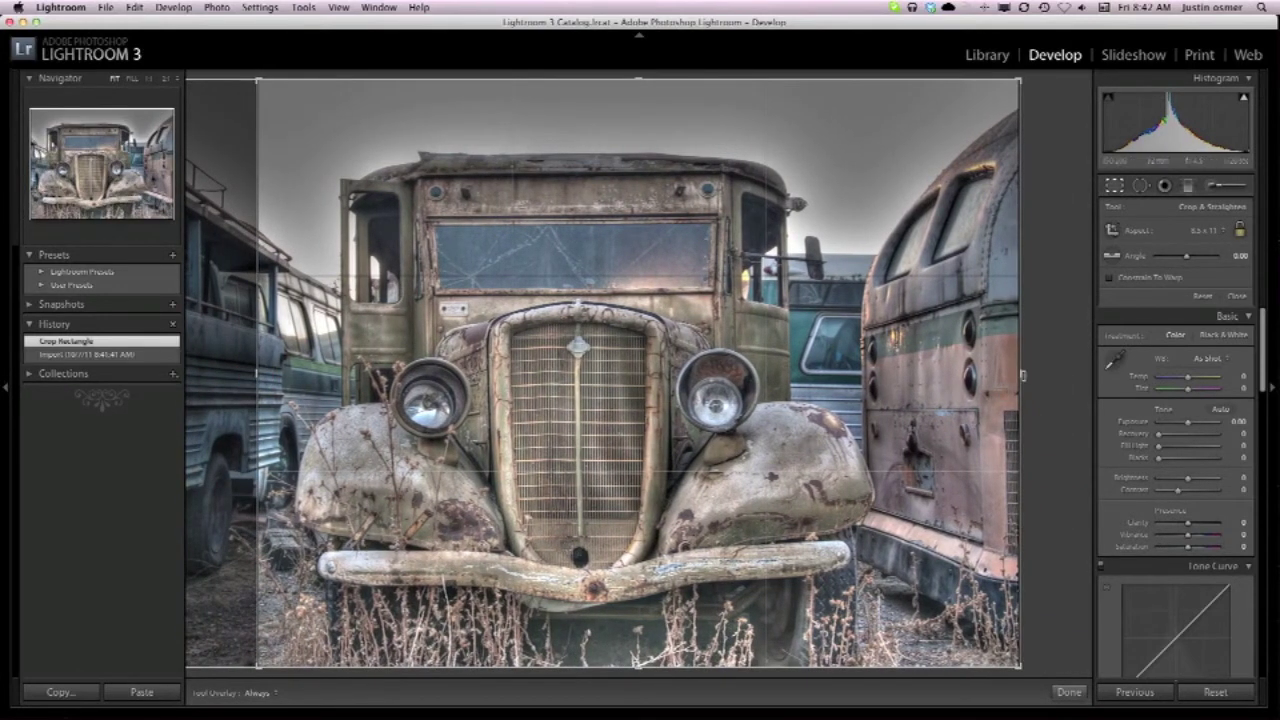
left_click_drag(1020, 374, 965, 379)
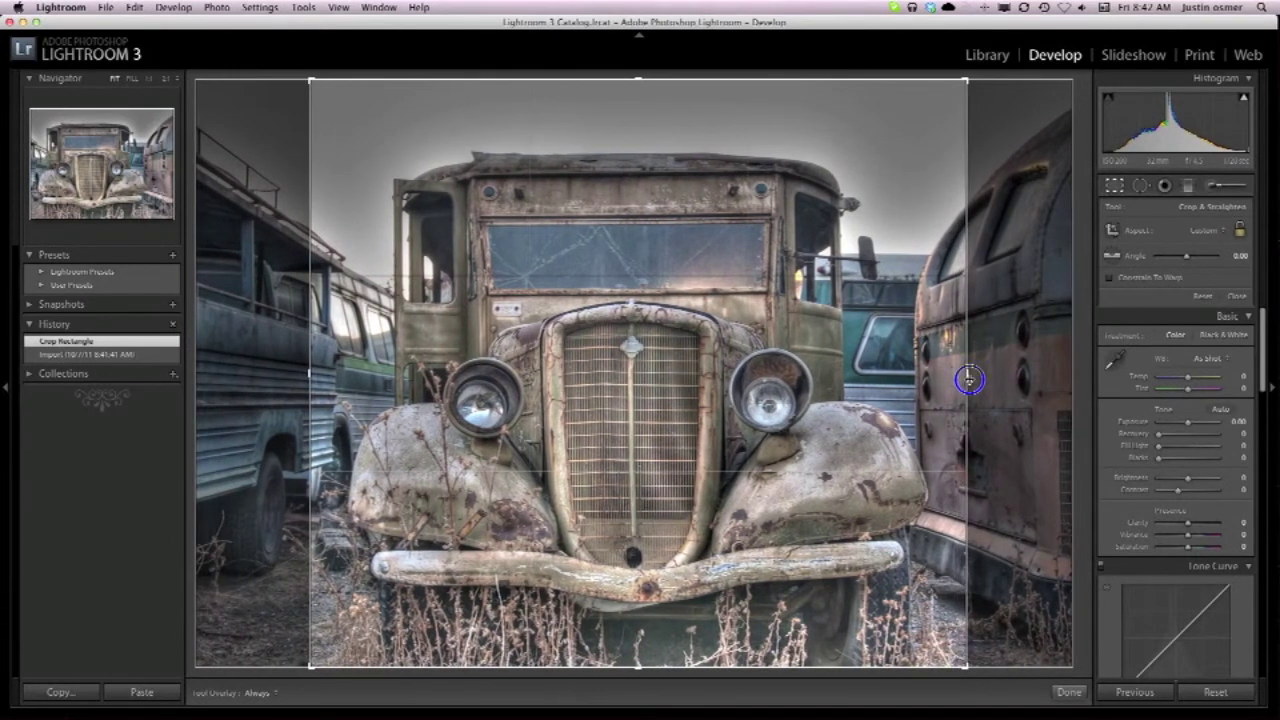
left_click(1122, 190)
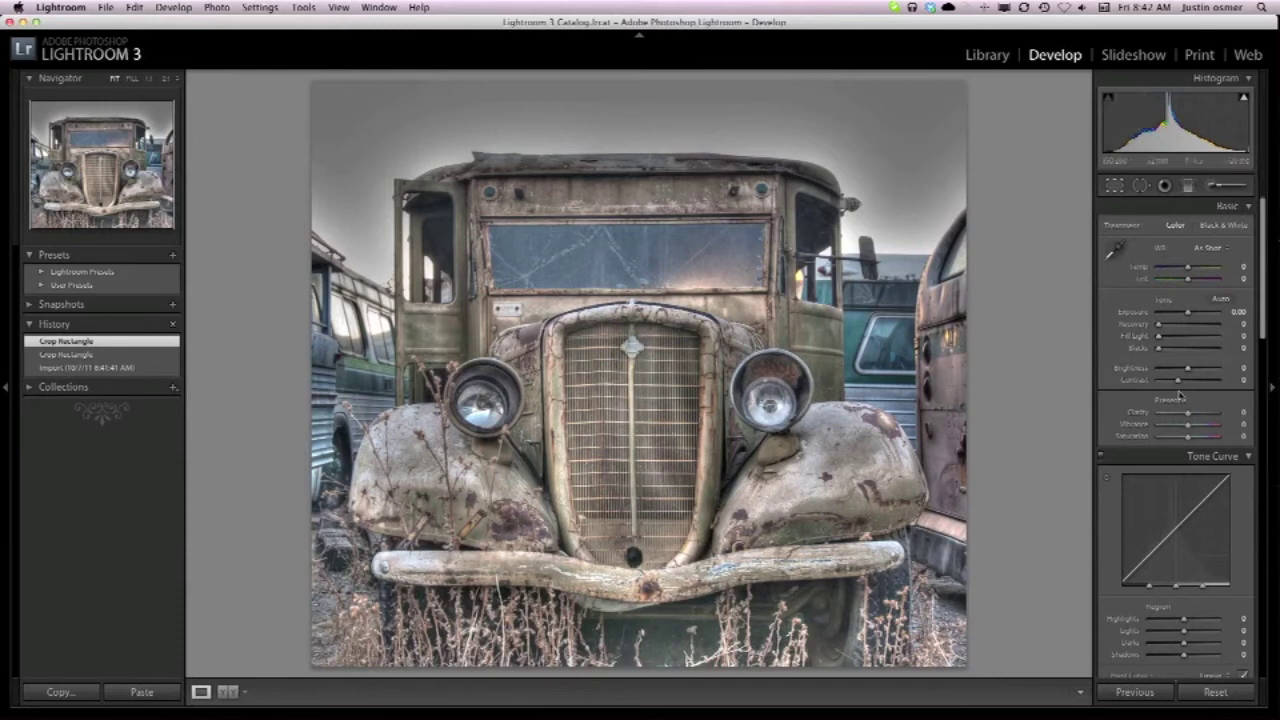
Set the photo's Clarity to +100 and the Luminance noise reduction to 15.
left_click_drag(1189, 412, 1274, 417)
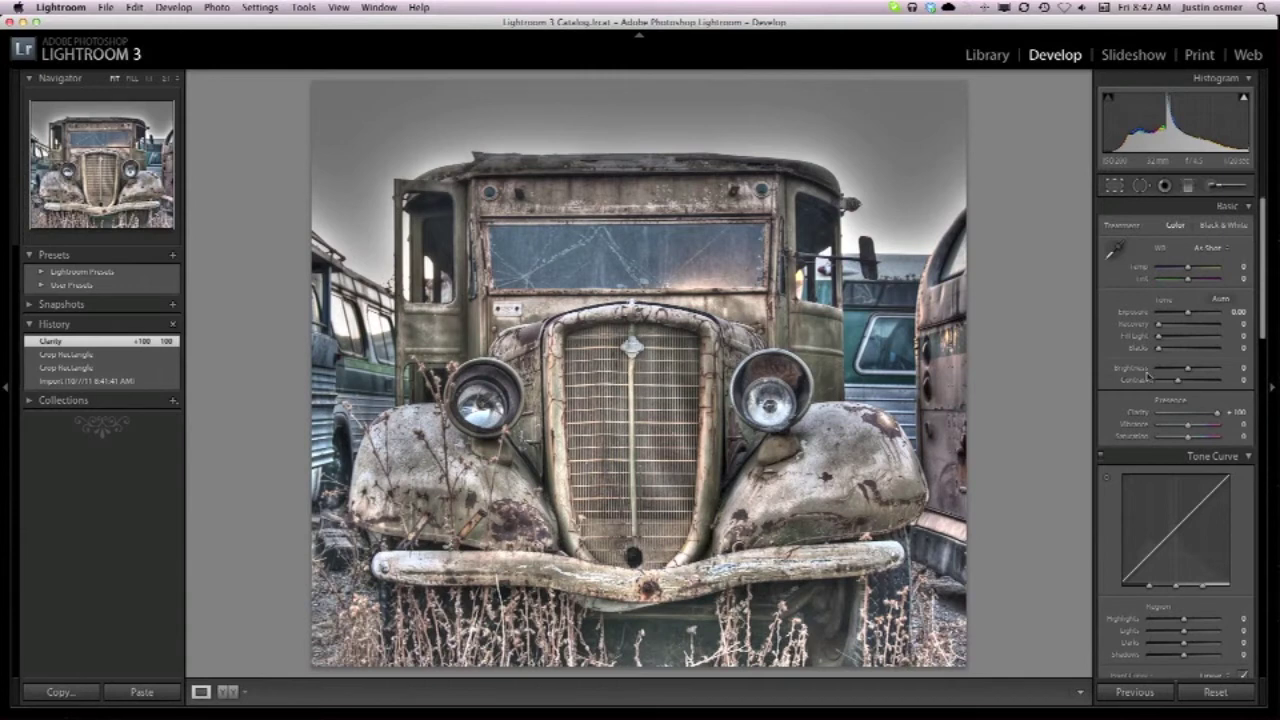
scroll(1147, 373, "down", 10)
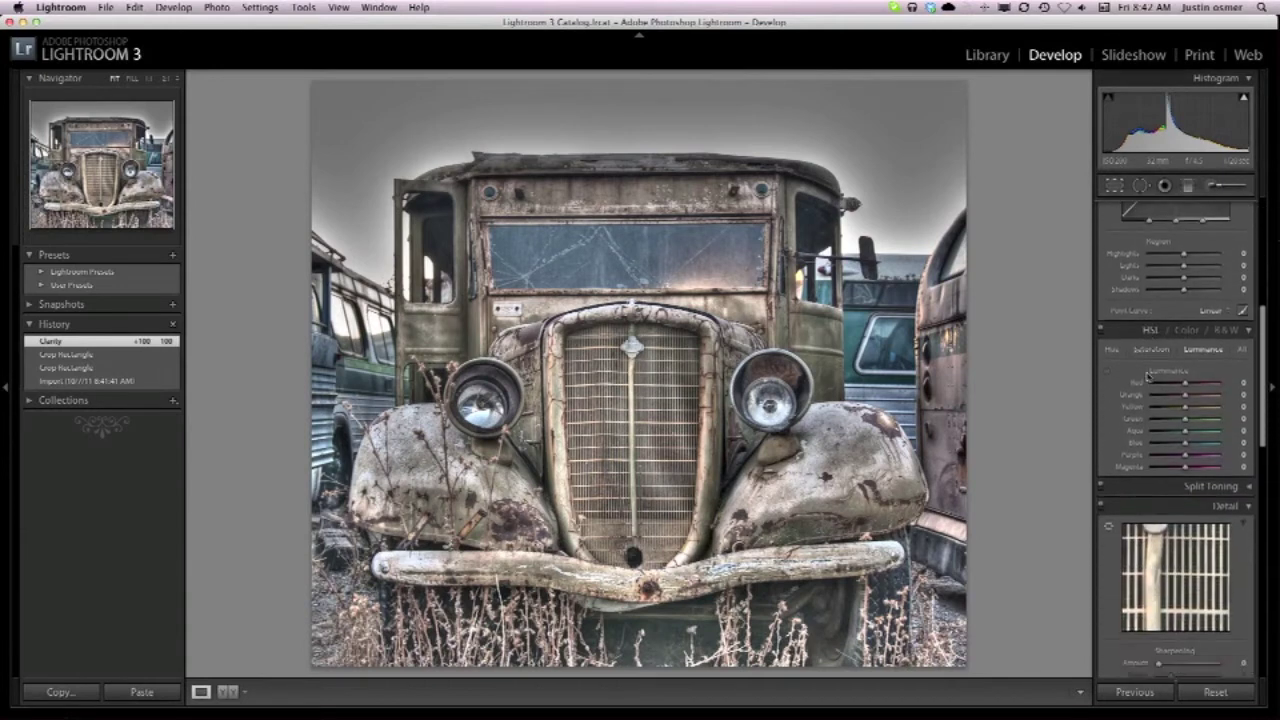
scroll(1147, 371, "down", 3)
left_click(1159, 505)
left_click_drag(1159, 505, 1235, 507)
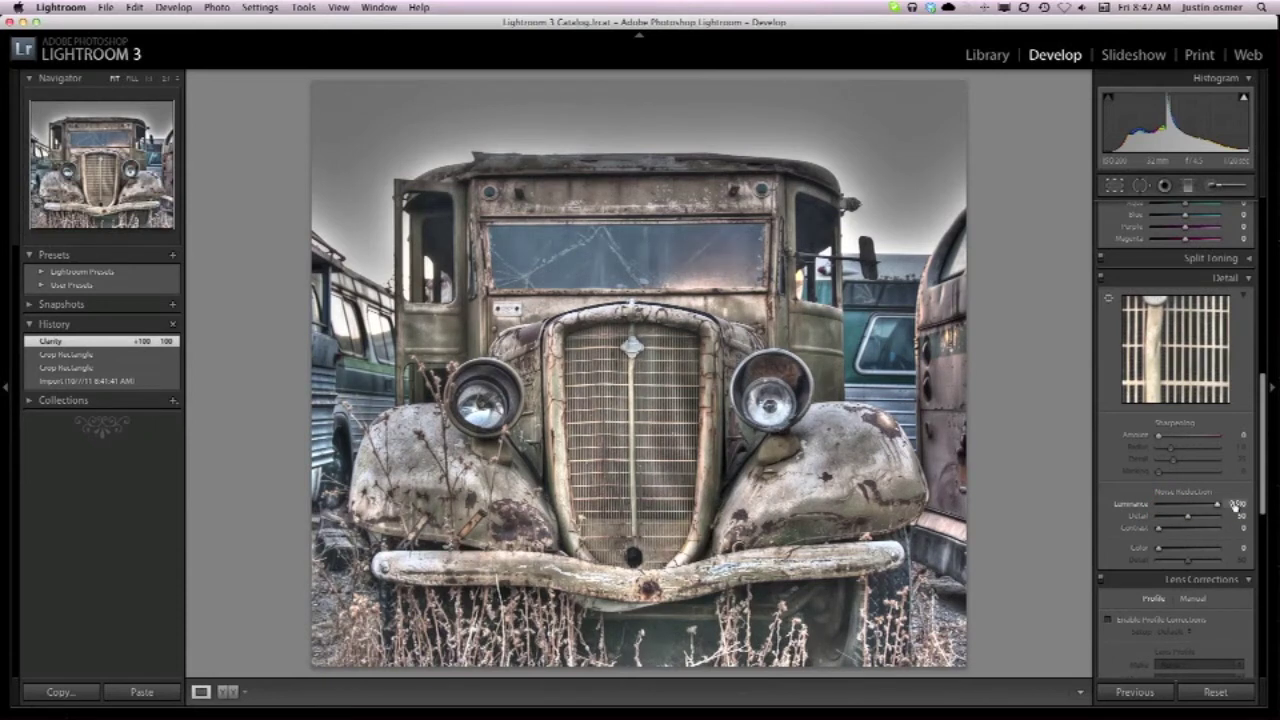
left_click(1176, 508)
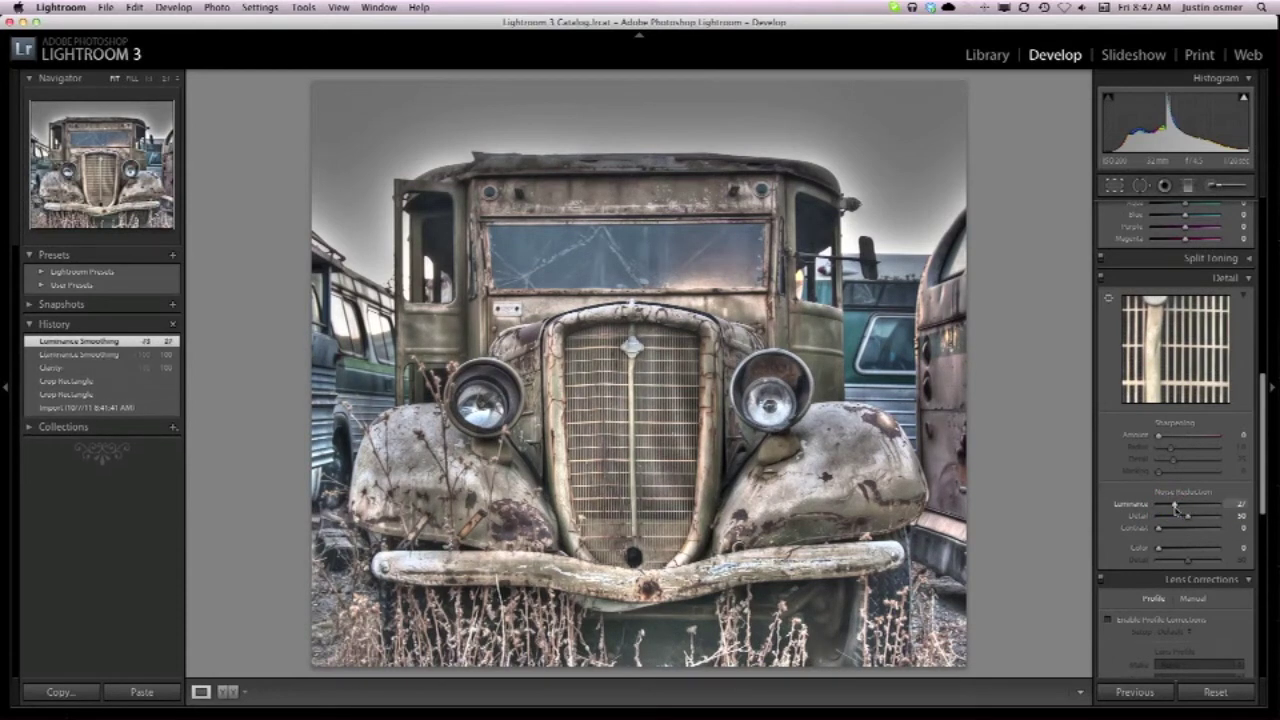
left_click_drag(1165, 507, 1164, 509)
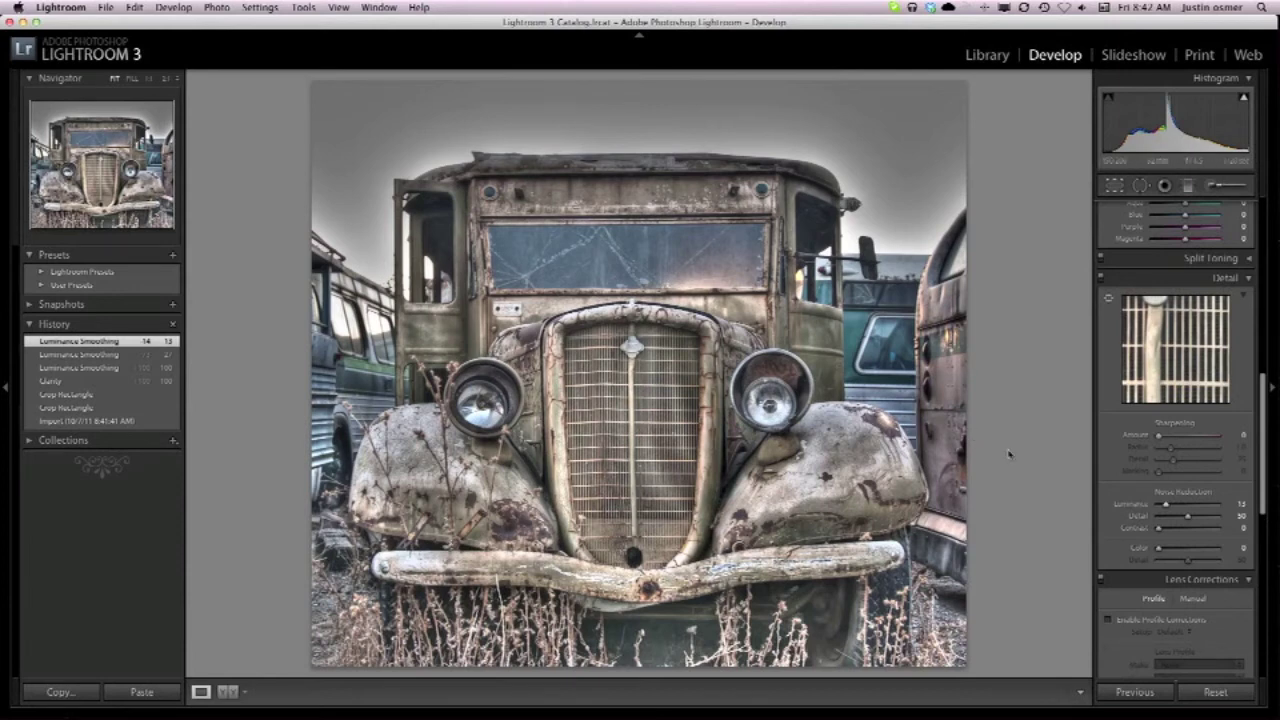
left_click(1166, 506)
left_click_drag(1166, 506, 1168, 507)
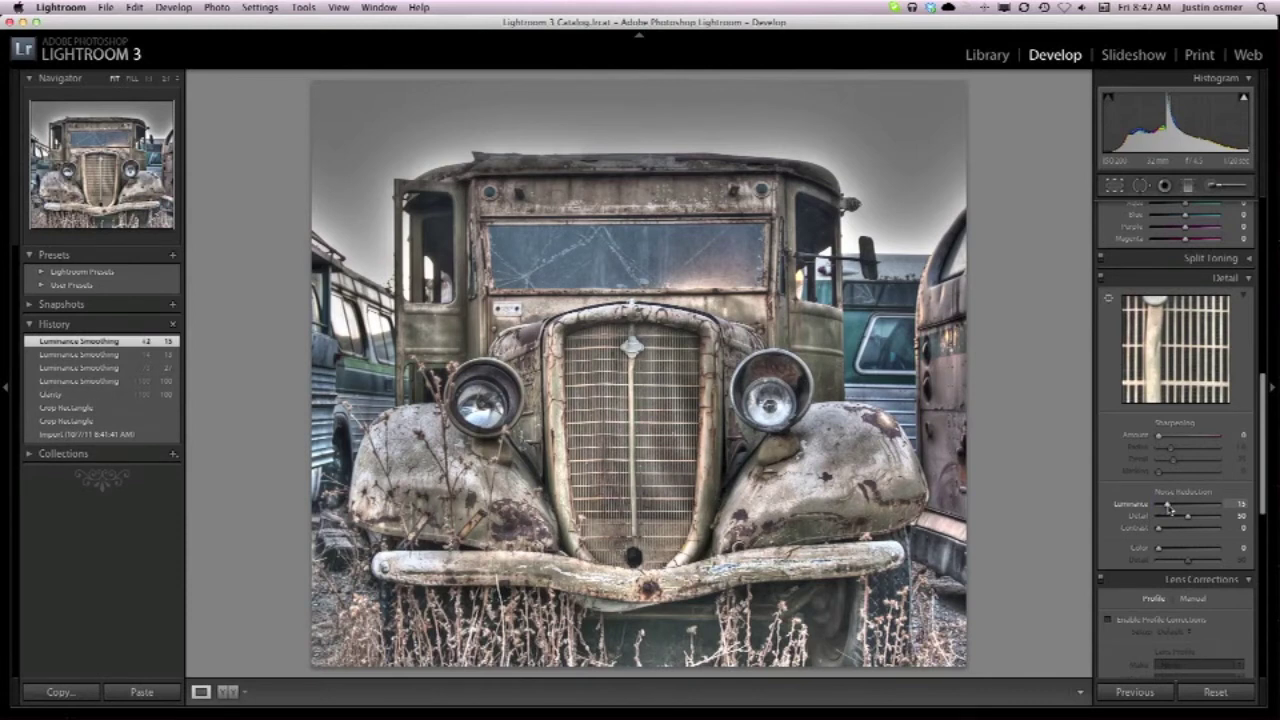
Try a cooler white balance temperature, reset it to 0, and set the exposure to -0.35.
scroll(1168, 506, "up", 10)
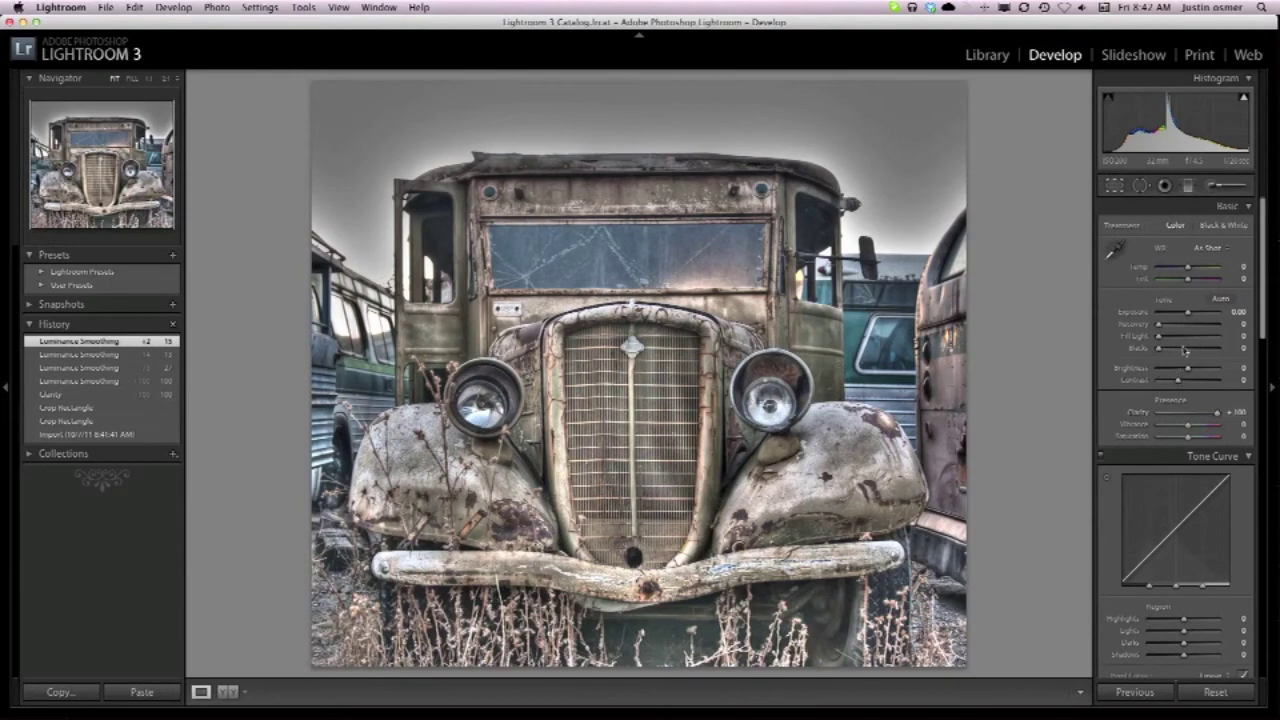
left_click_drag(1187, 268, 1176, 269)
double_click(1138, 270)
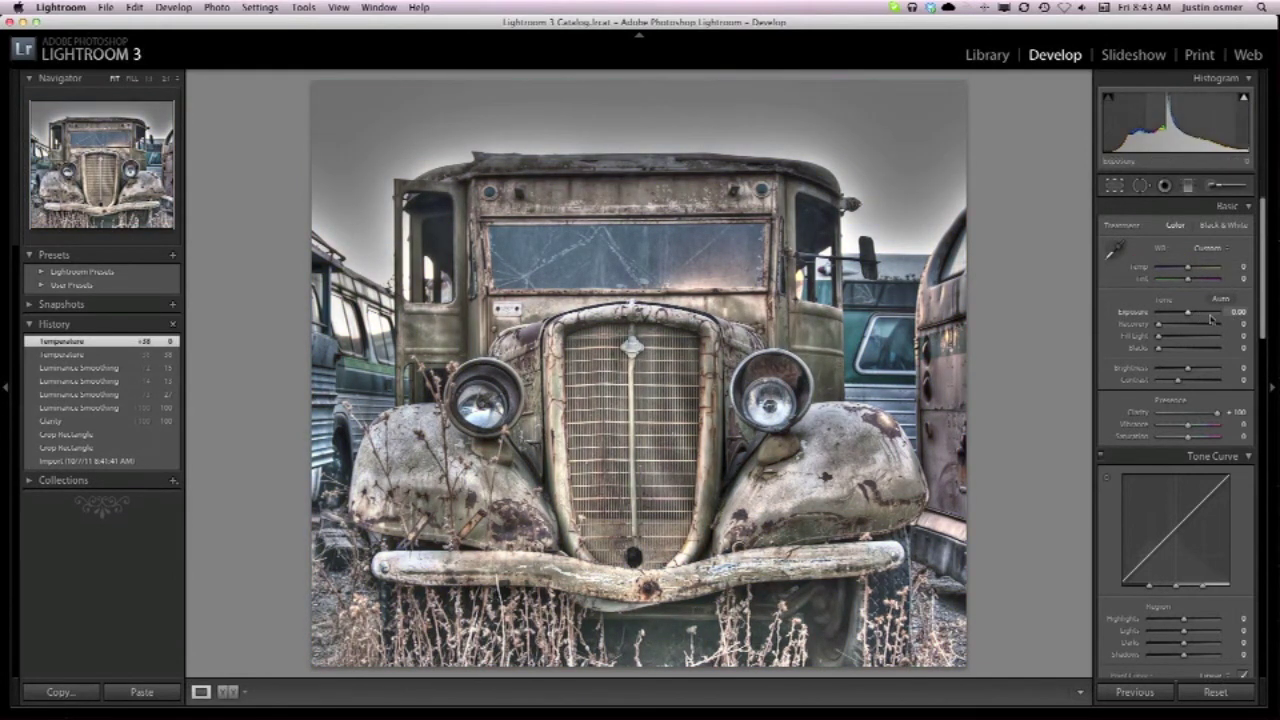
left_click_drag(1188, 316, 1185, 317)
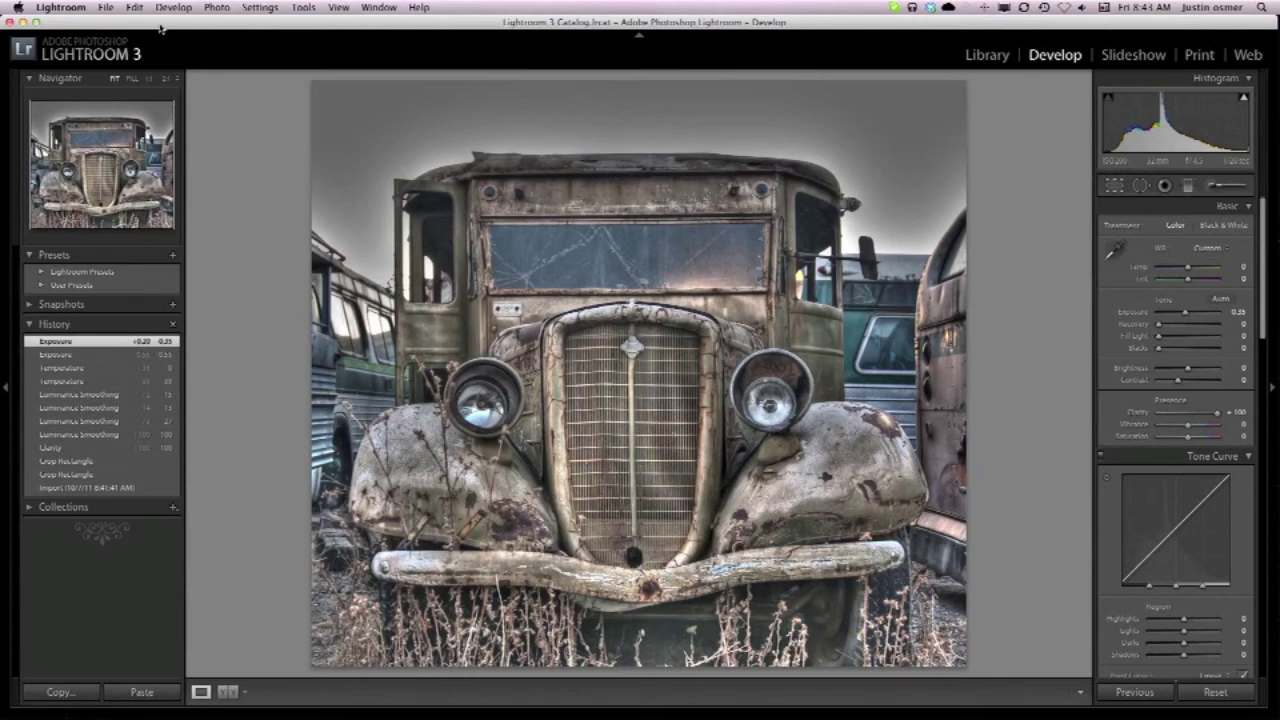
Export the photo to the Truck HDR Tutorial folder as Truck HDR.jpg in JPEG format, quality 60, sRGB.
left_click(107, 8)
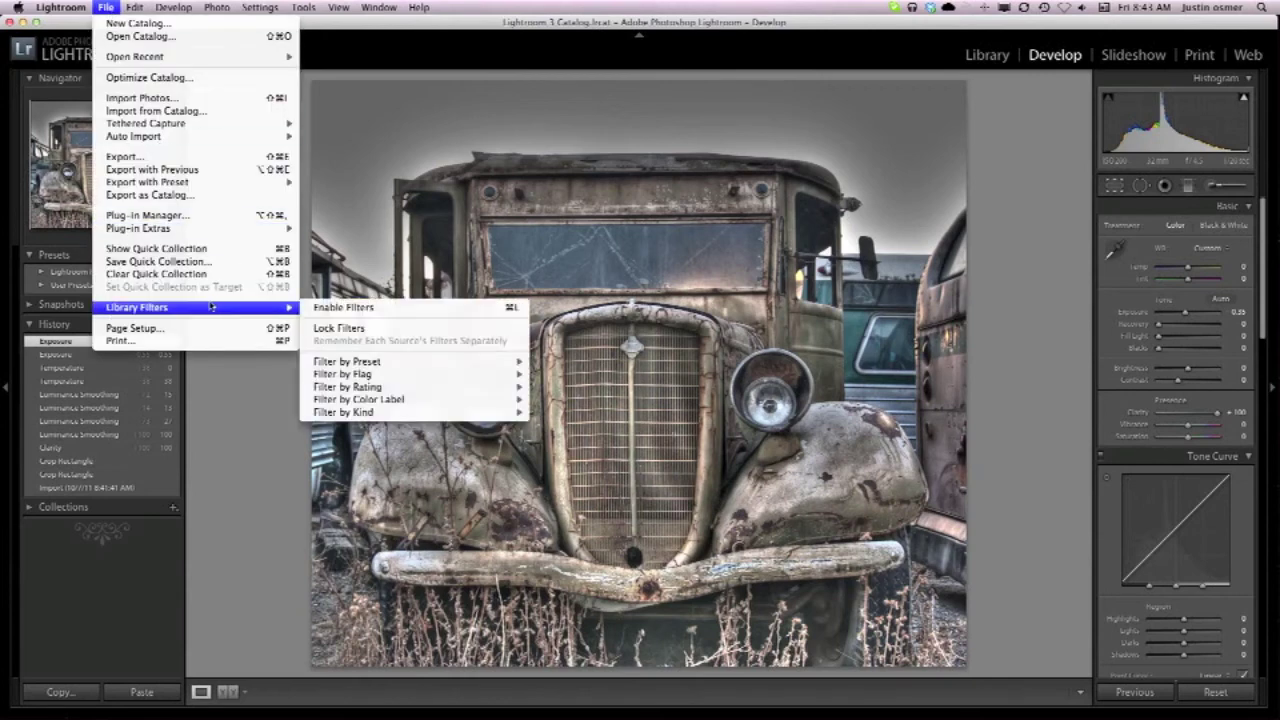
left_click(140, 157)
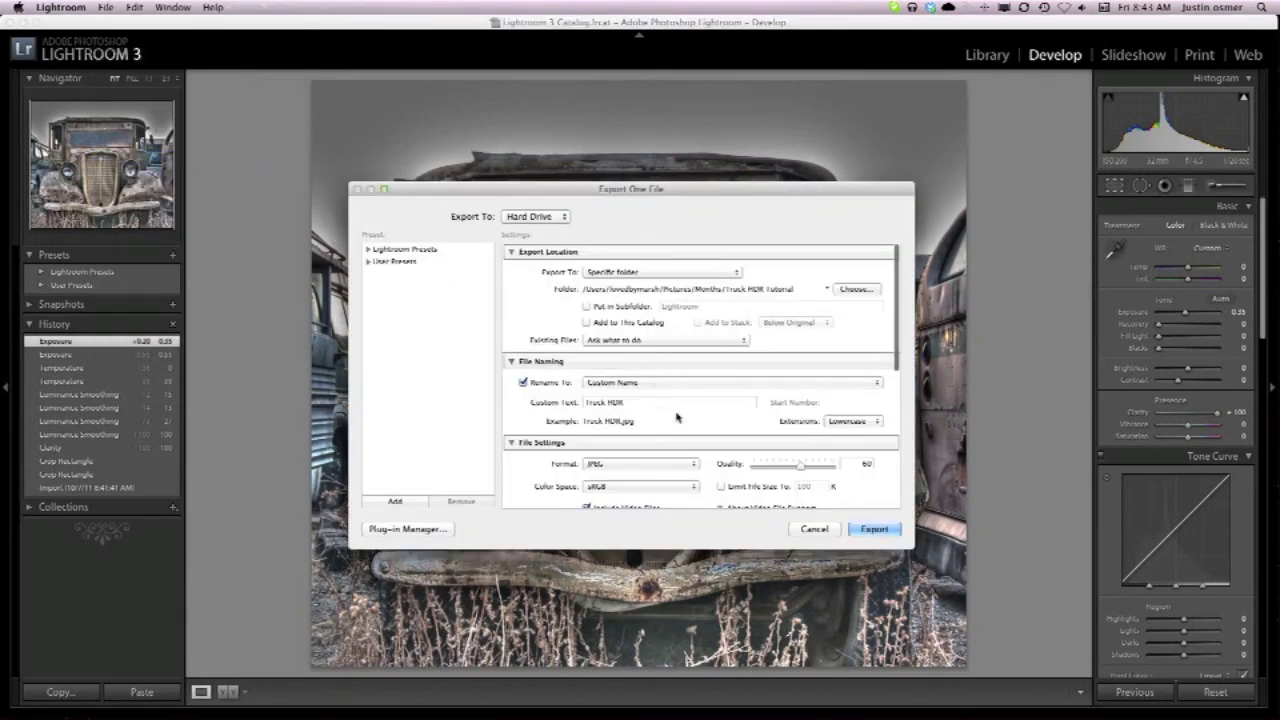
left_click(874, 529)
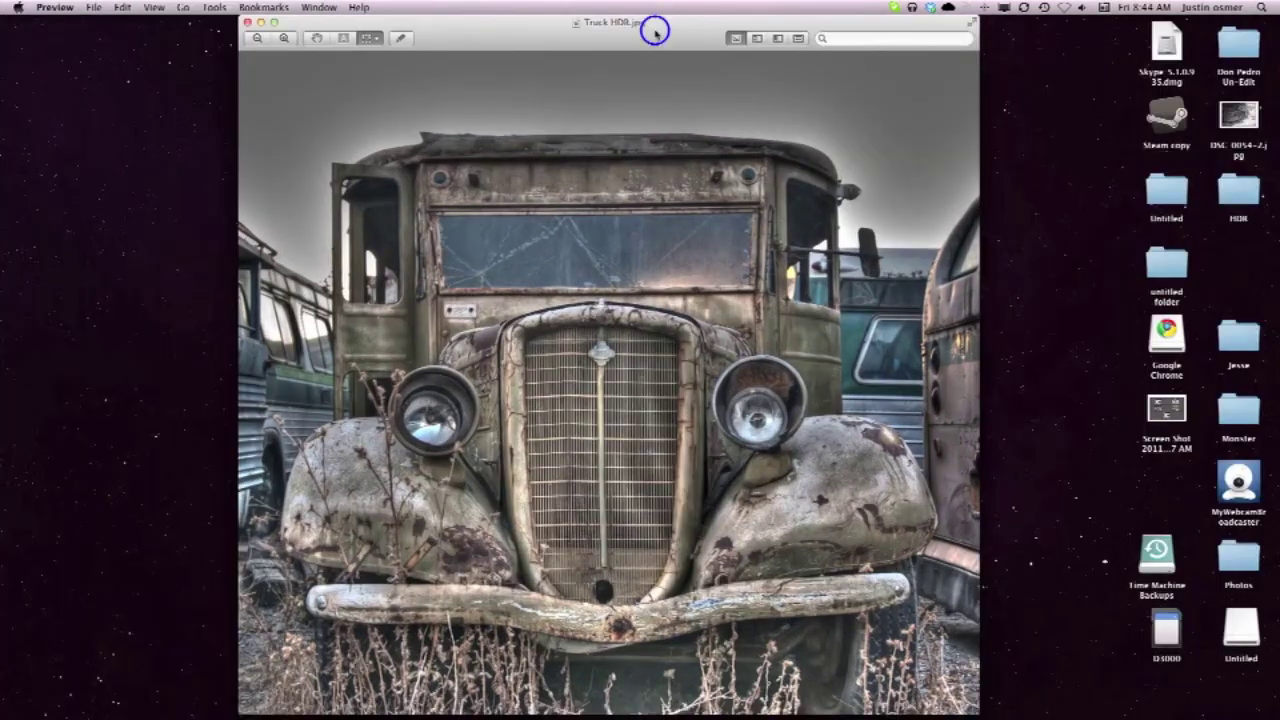